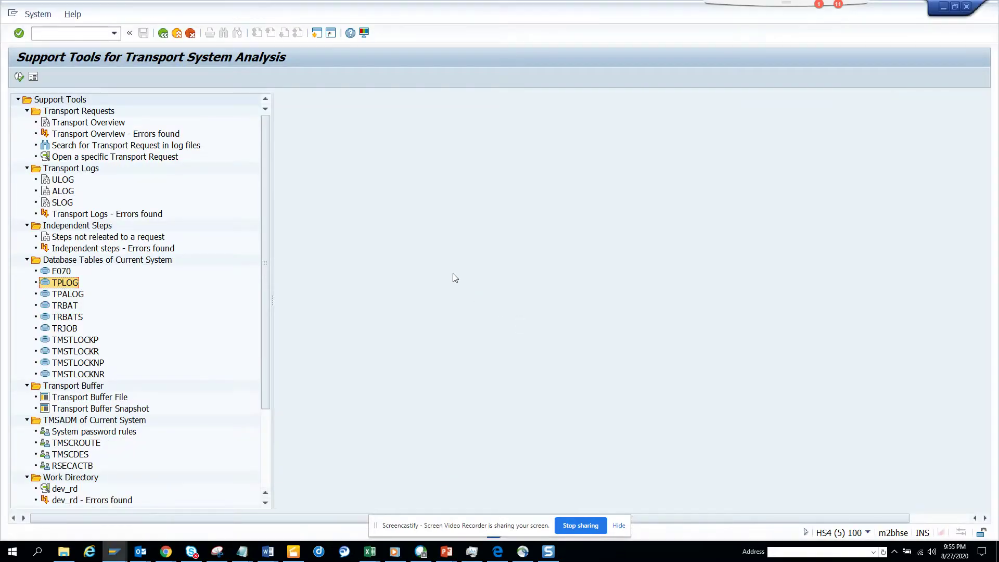
- Focus the command field to enter transaction /nse11 for the ABAP Dictionary
click(93, 32)
text(/nse)
text(11)
- Display table EKKO in SE11 and show its Input Help/Check list, selecting T161 as BSART's check table
key(Return)
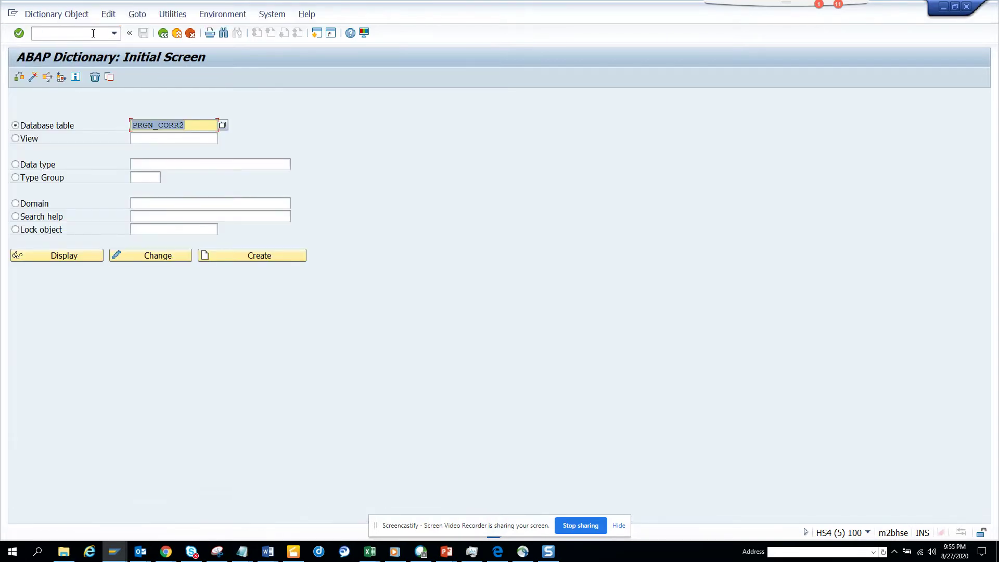
text(ekko)
click(69, 258)
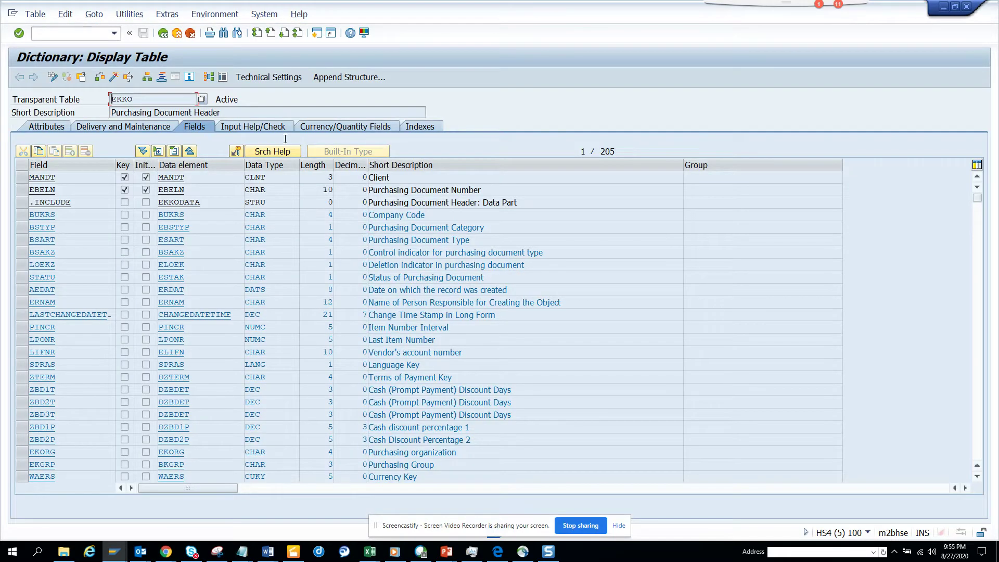
click(273, 127)
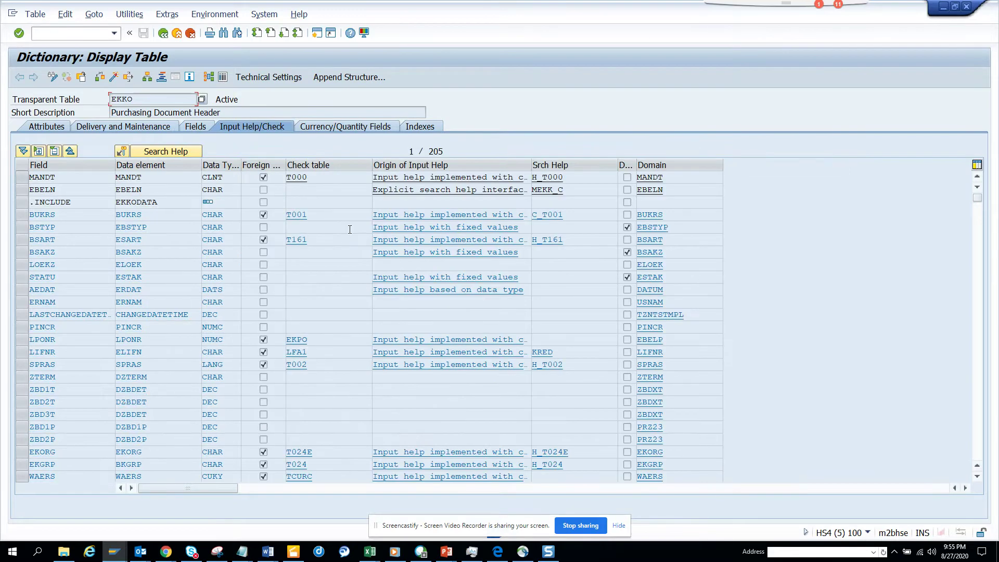
drag(314, 214, 236, 227)
click(317, 239)
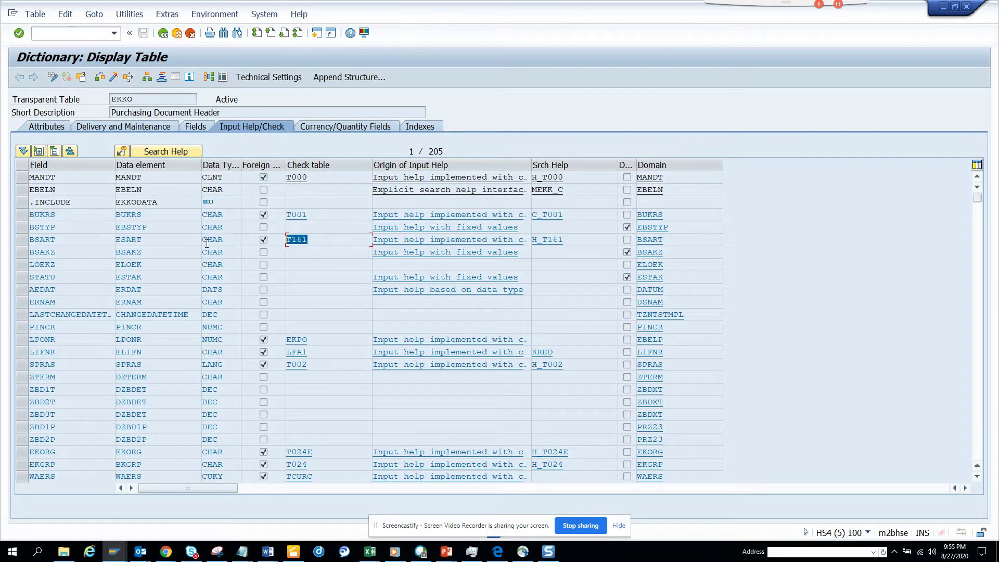
- Attempt a new GUI window and dismiss the maximum-sessions information message
click(317, 34)
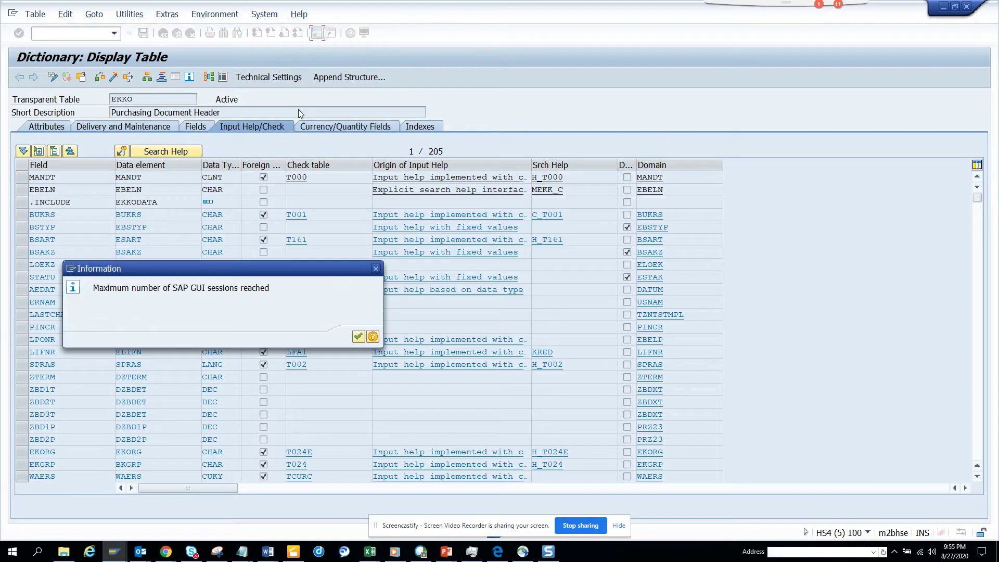
click(375, 268)
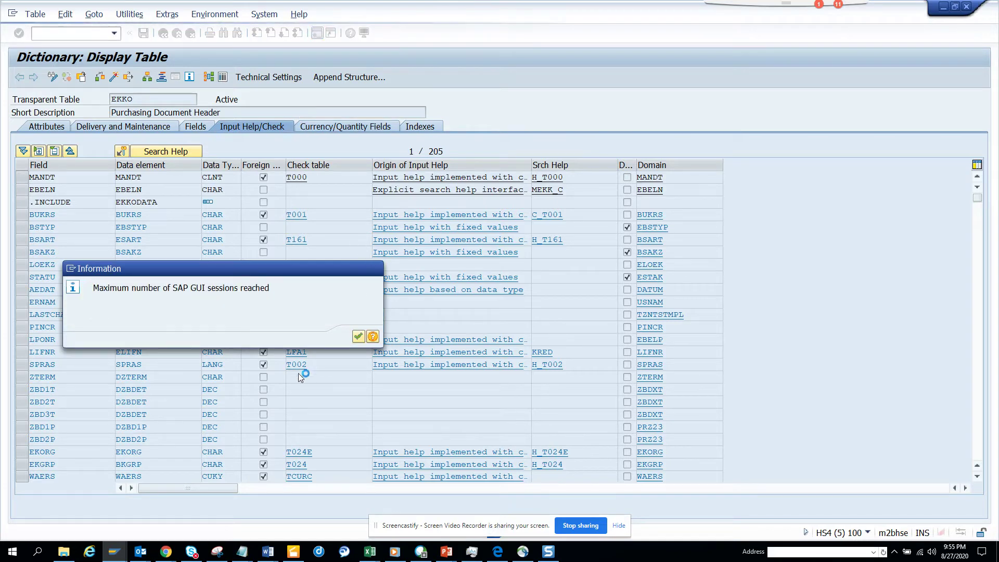
- Switch to the other session, run SE16 and land on the DD07L selection screen by mistake, then go back
click(113, 551)
click(240, 495)
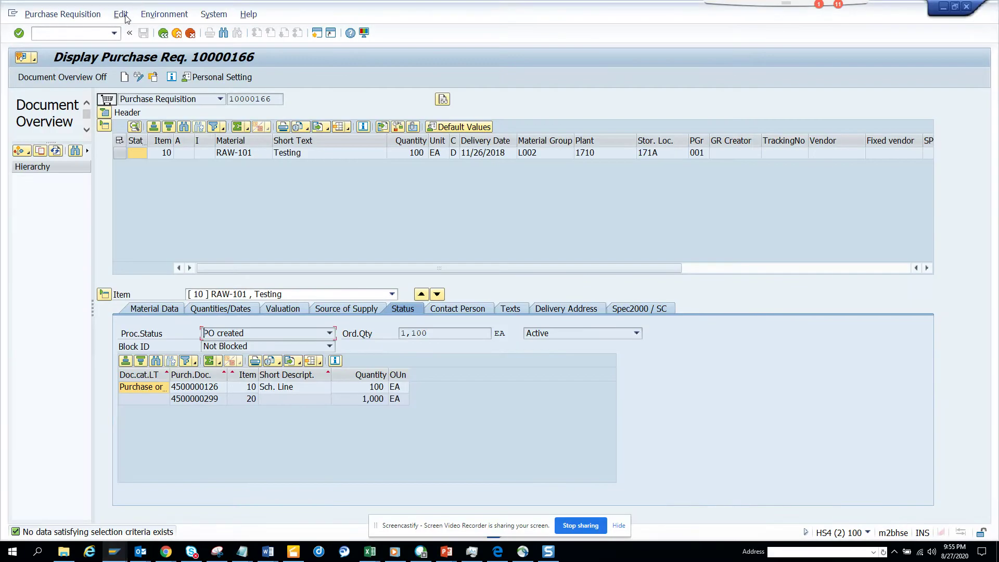
text(/)
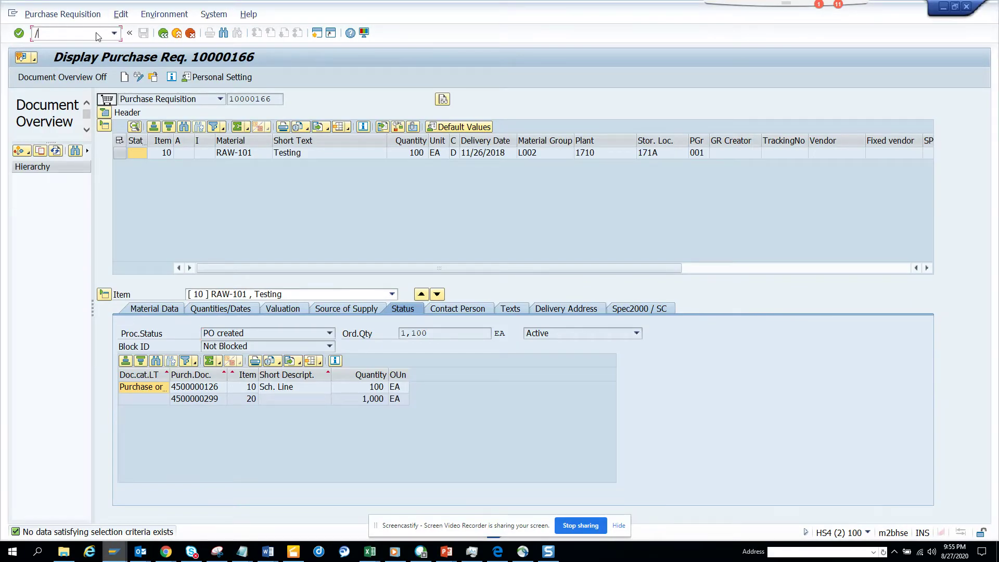
text(nse16)
key(Return)
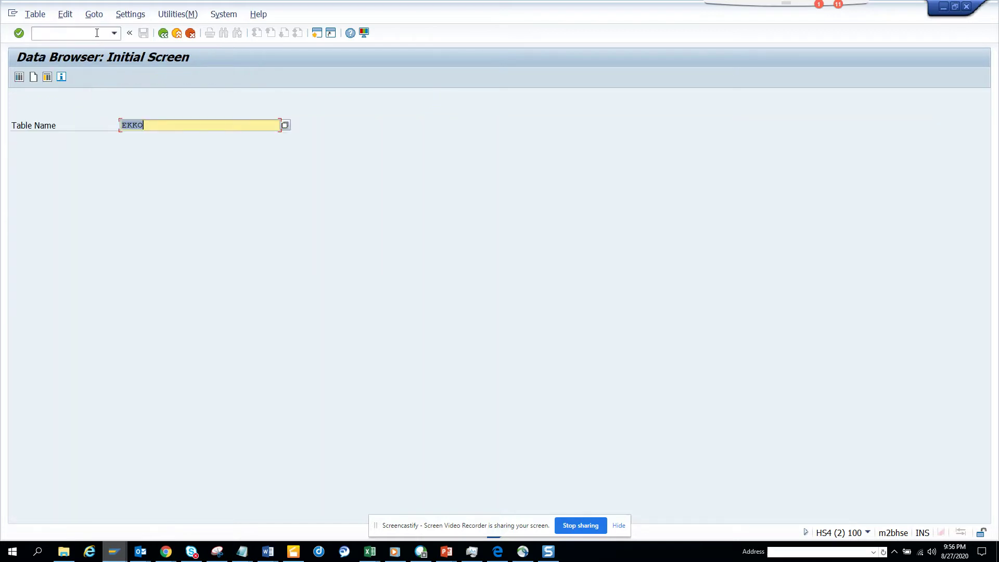
text(dd0)
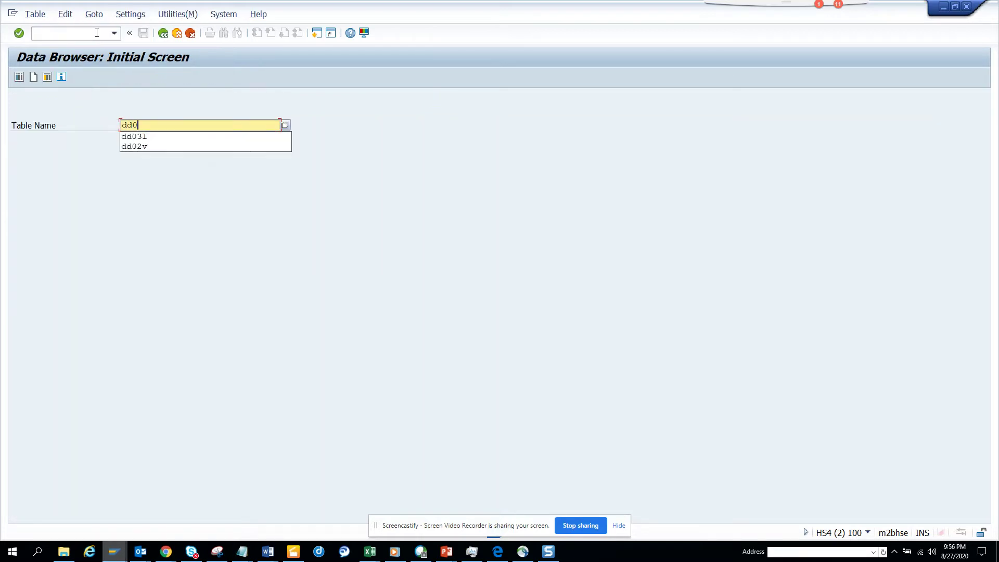
text(71)
key(Return)
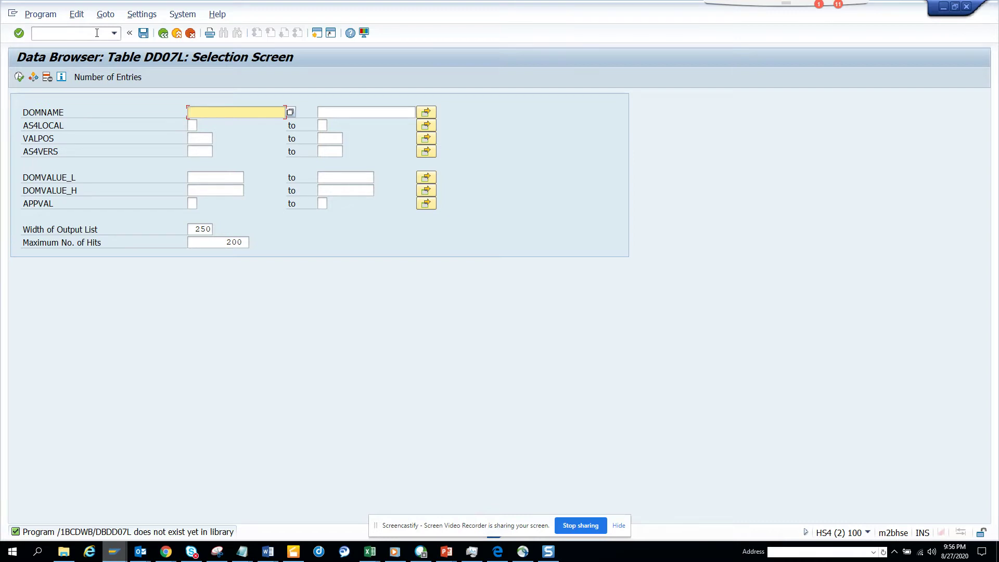
click(163, 34)
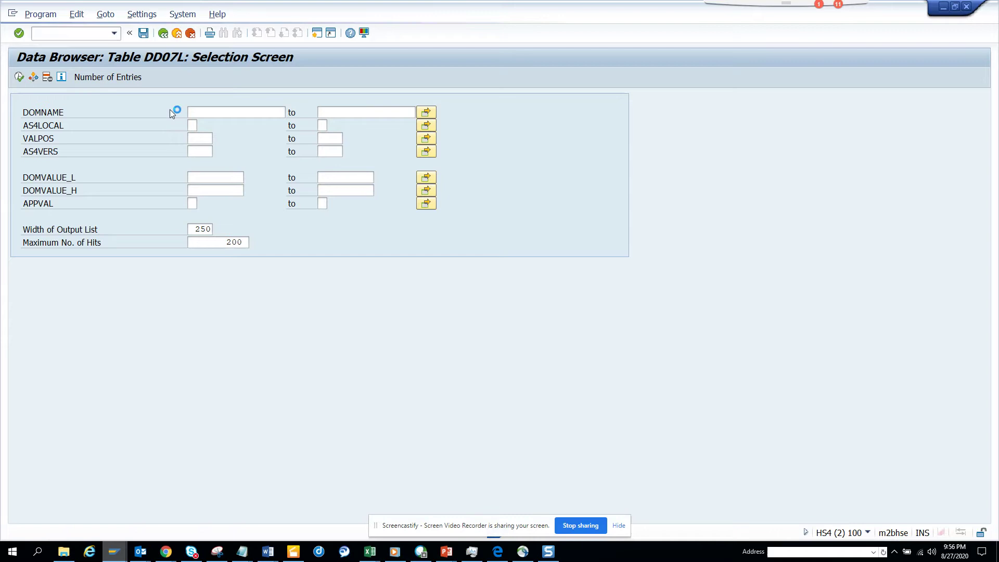
- Correct the table name to DD08L, open its selection screen at CHECKTABLE, and return to the EKKO window
click(147, 124)
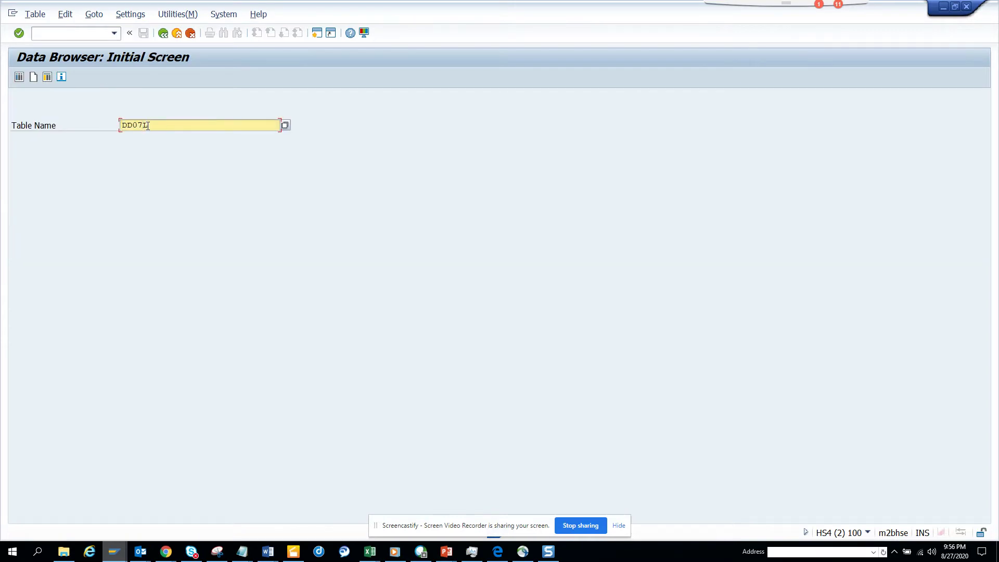
key(BackSpace)
text(8)
key(Return)
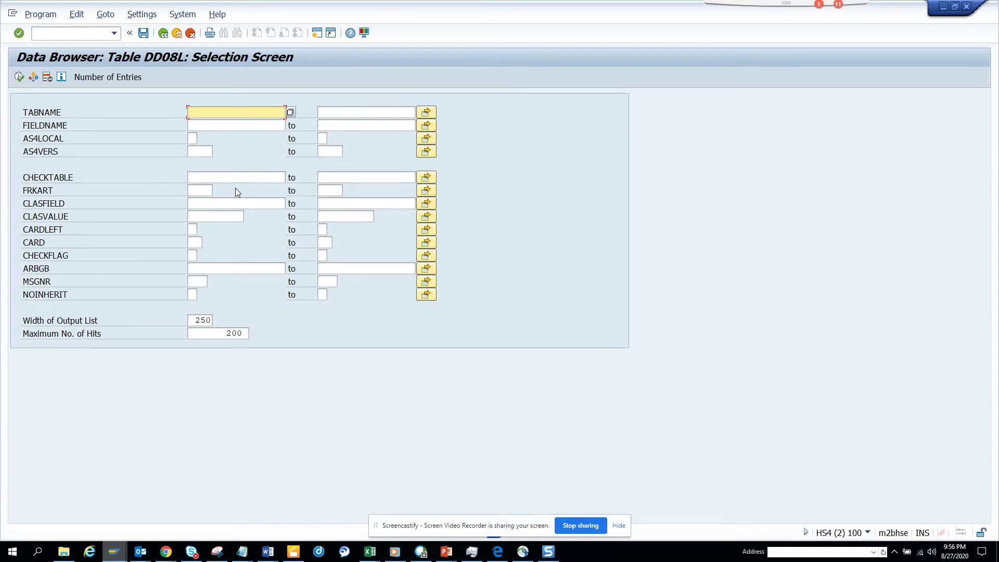
click(216, 178)
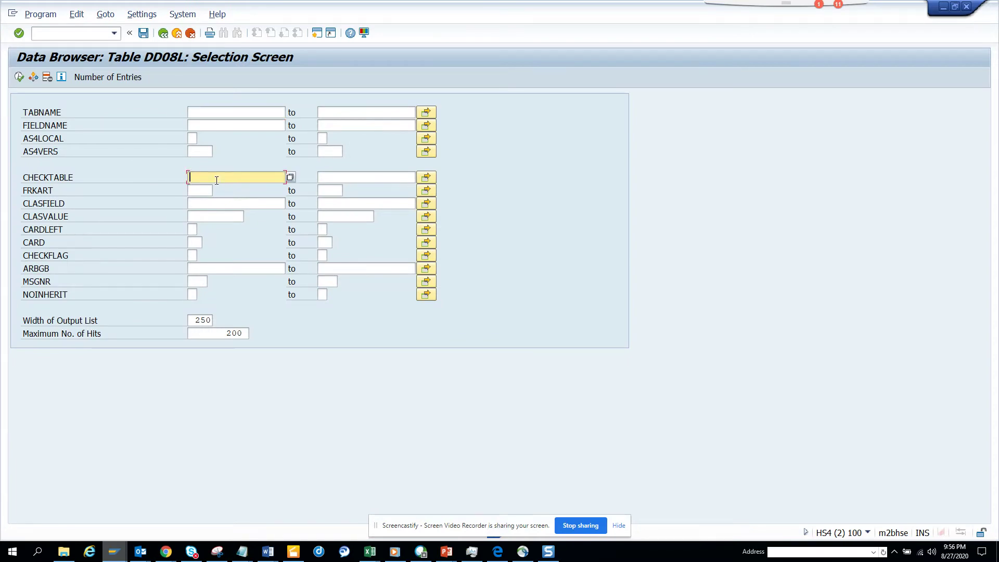
key(alt+Tab)
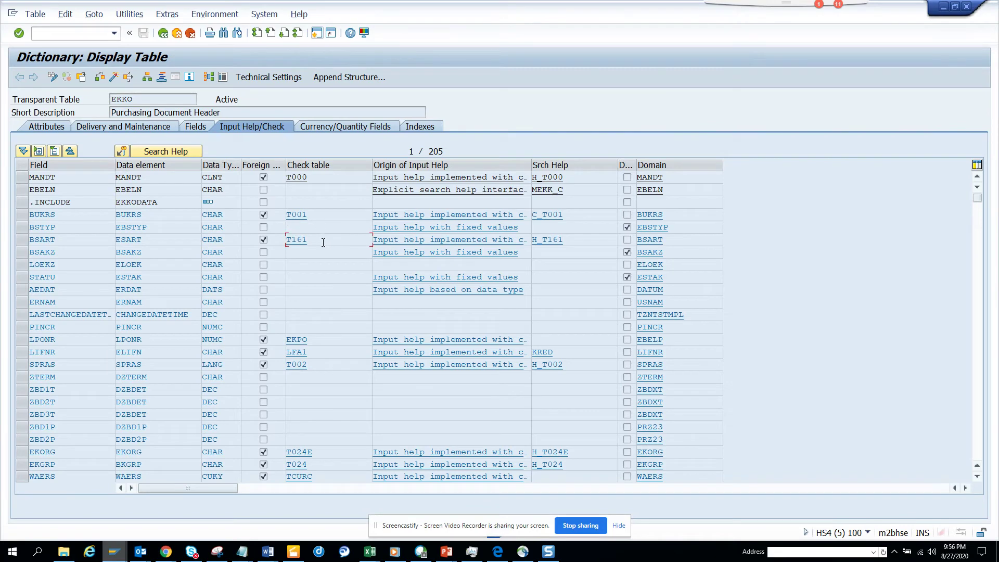
- Copy T161 from EKKO's check table column and paste it into the DD08L CHECKTABLE criterion
drag(322, 242, 287, 244)
key(Left)
key(alt+Tab)
click(219, 177)
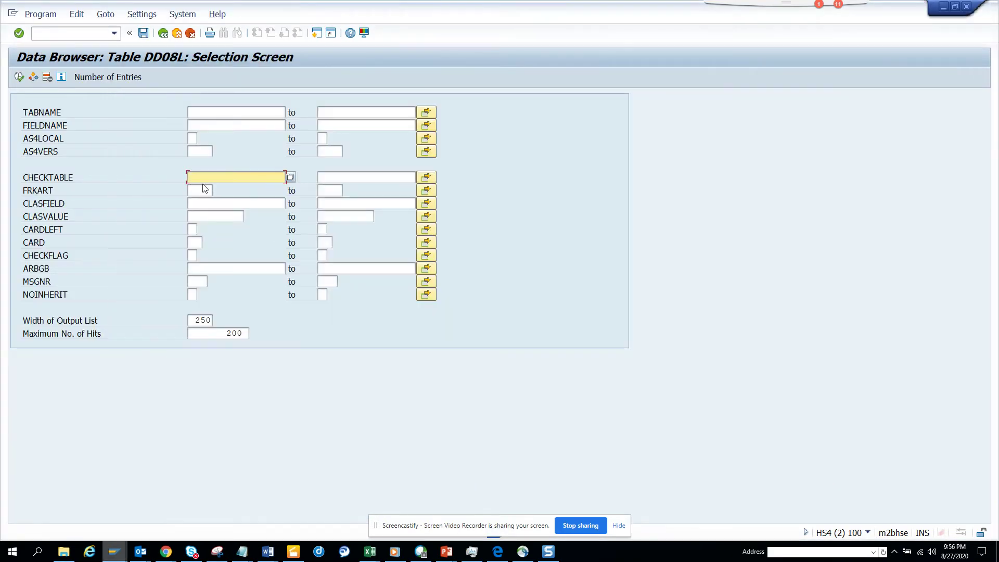
text(T161)
- Choose TEXT for FRKART via value help and execute the DD08L query, returning text table T161T
click(207, 190)
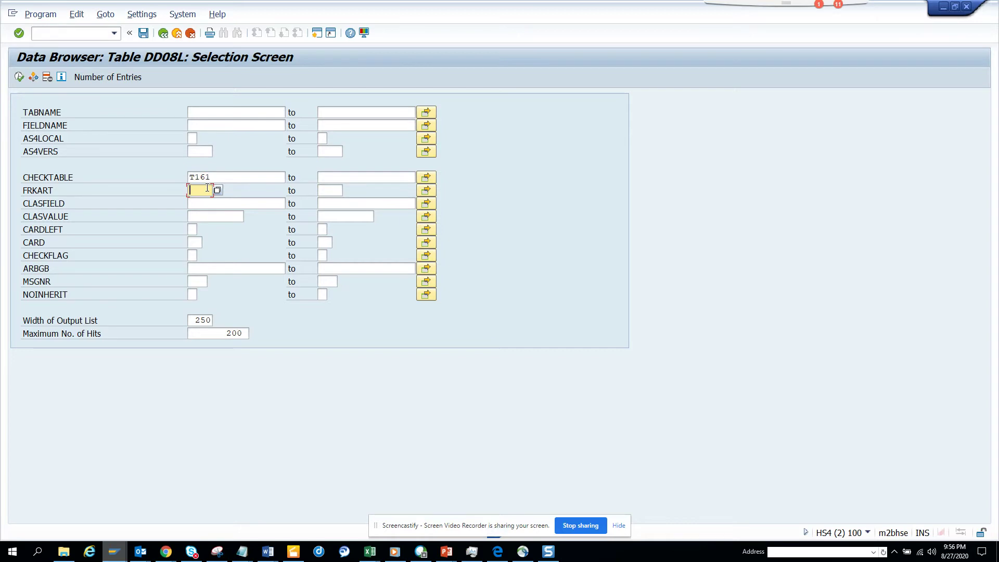
key(F8)
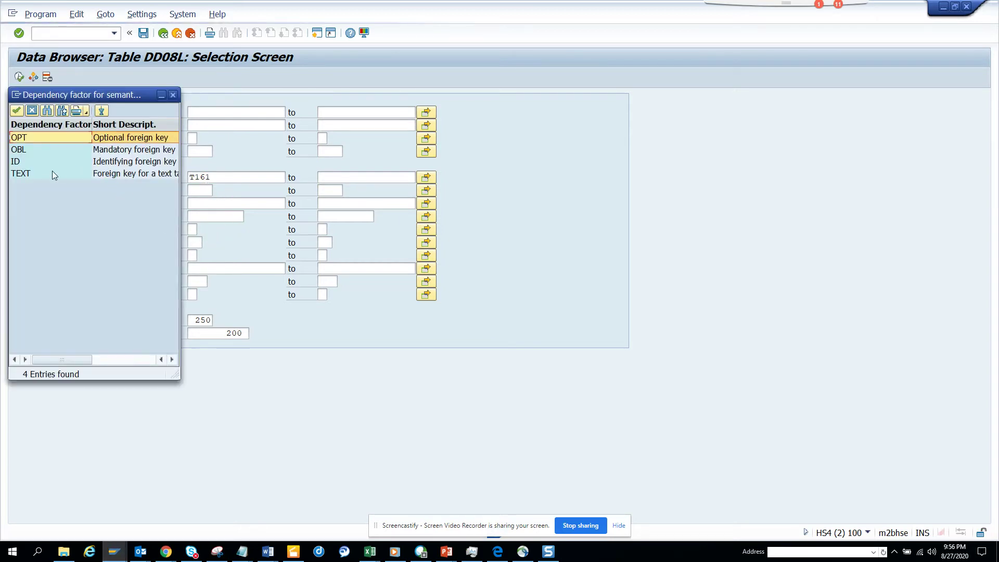
double_click(49, 177)
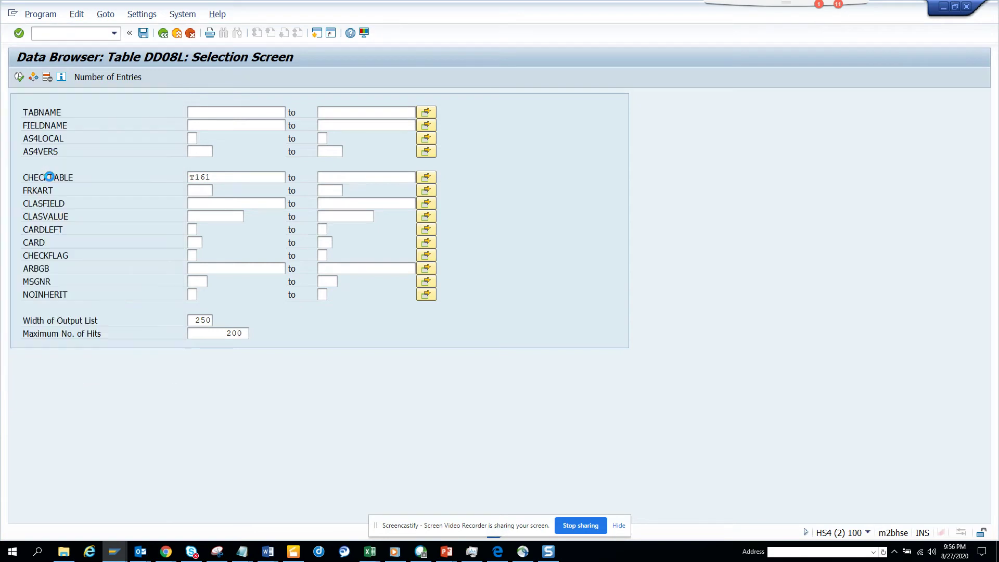
click(20, 78)
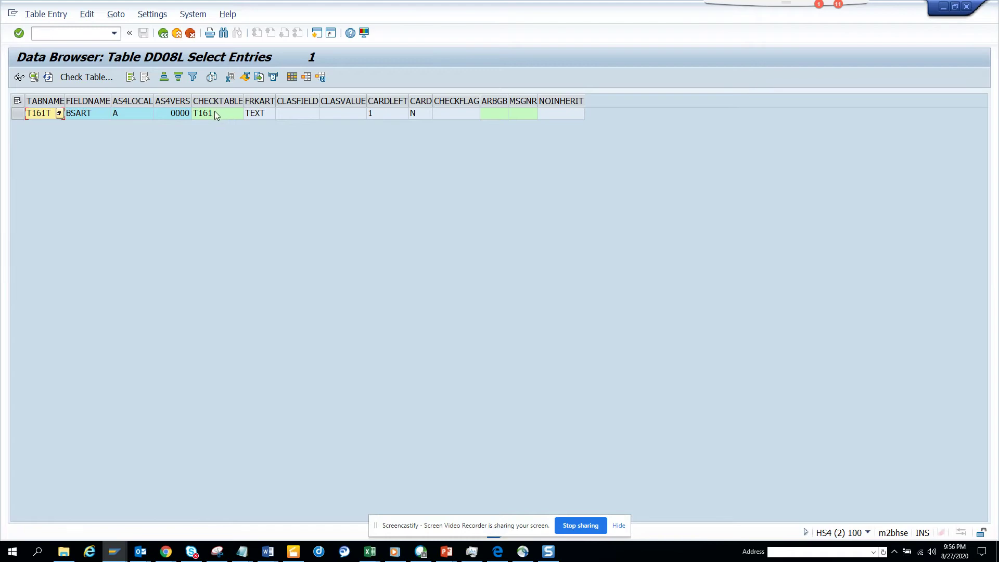
- From EKKO, navigate into check table T161 and list its 28 purchasing document type entries
key(alt+Tab)
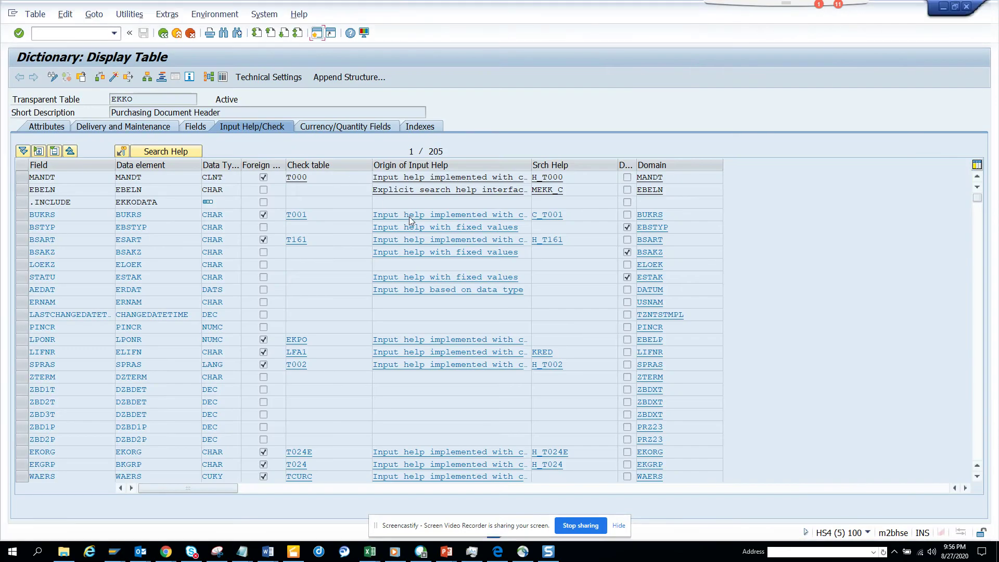
double_click(295, 239)
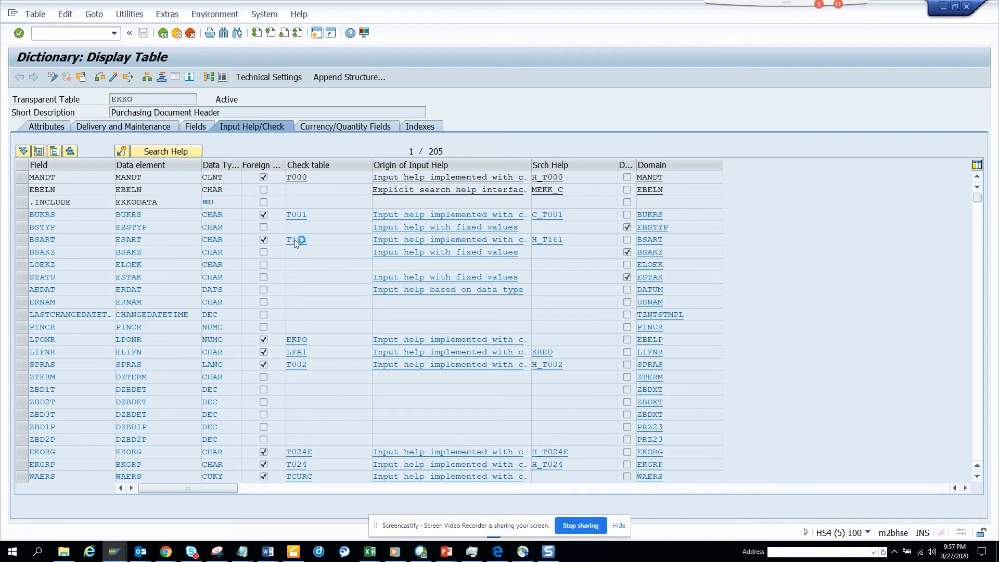
click(223, 77)
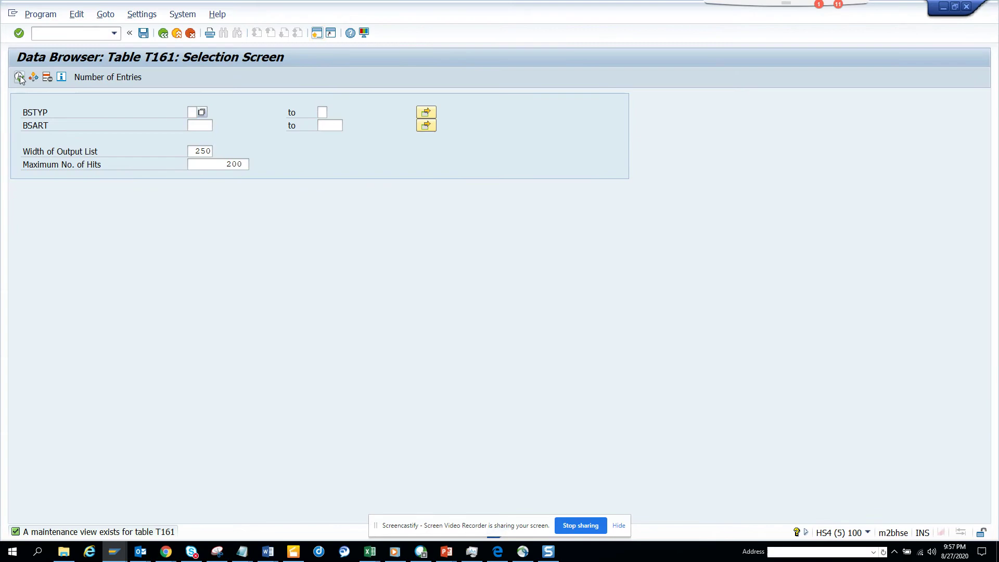
key(F8)
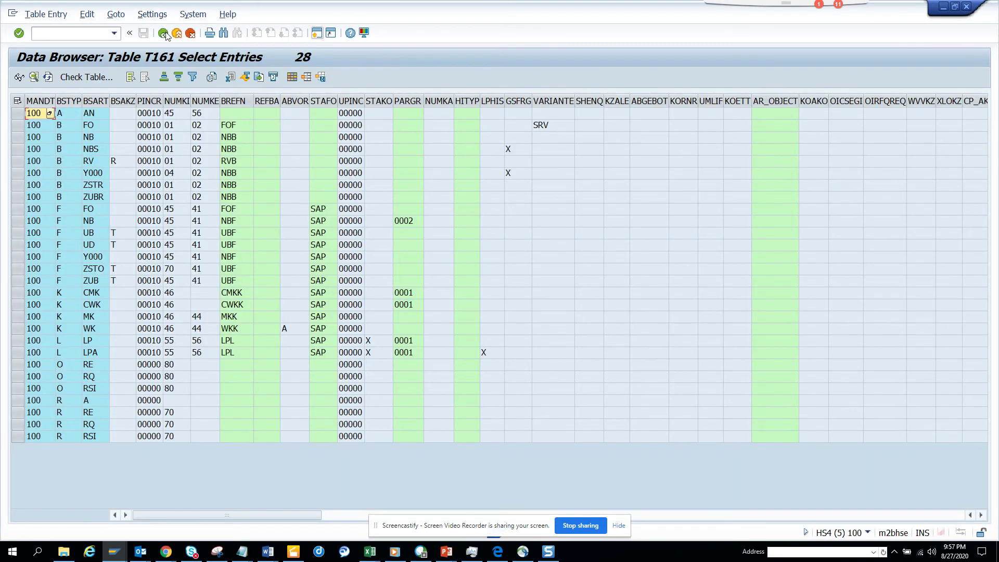
- Go back to the T161 definition and display text table T161T via Display Other Object
click(165, 37)
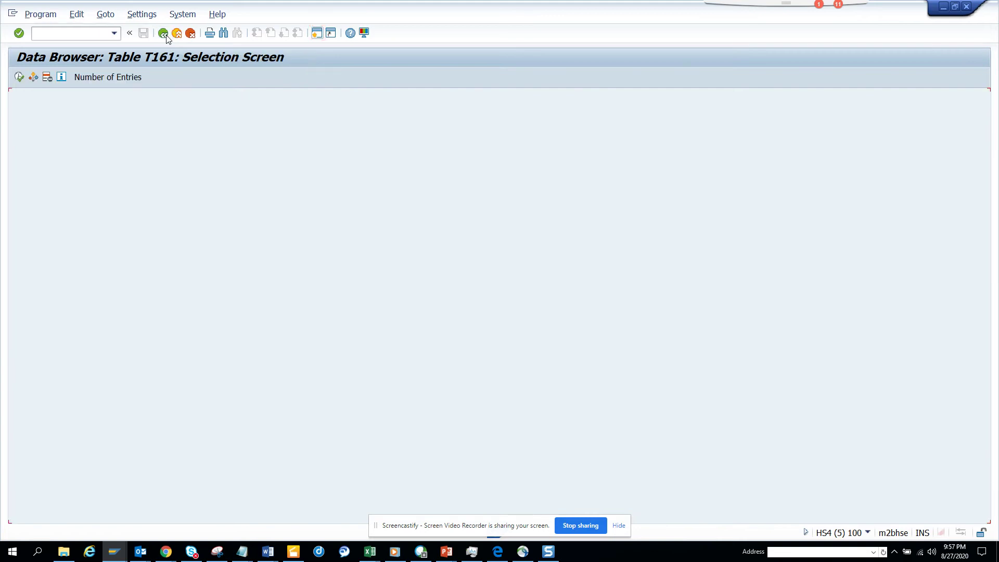
click(166, 37)
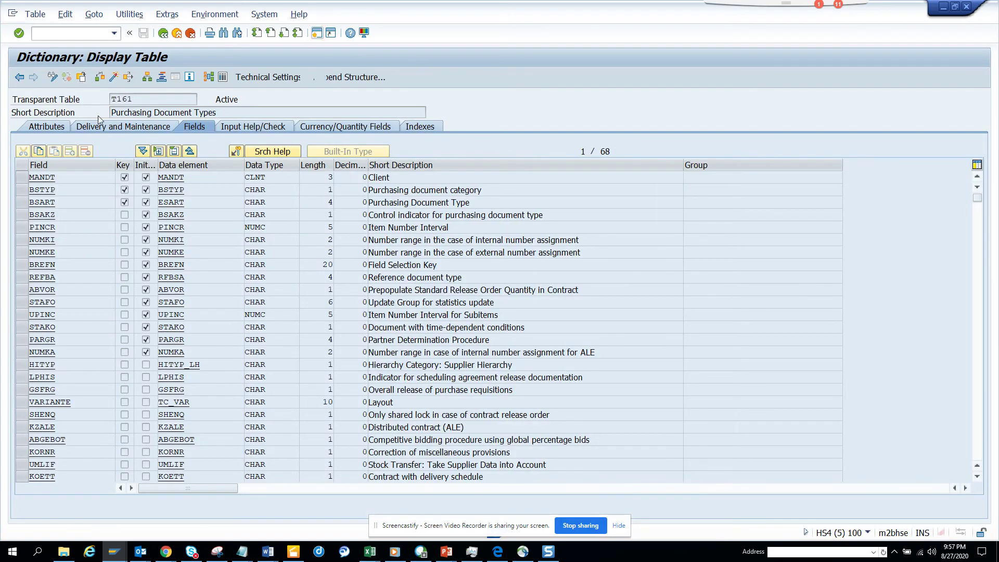
click(102, 77)
text(T161)
click(245, 169)
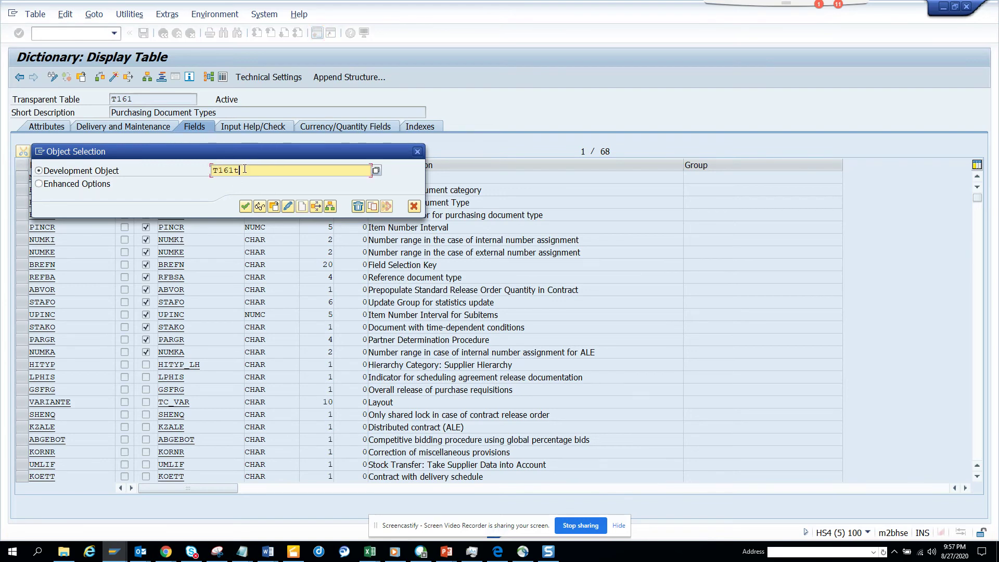
text(t)
key(Return)
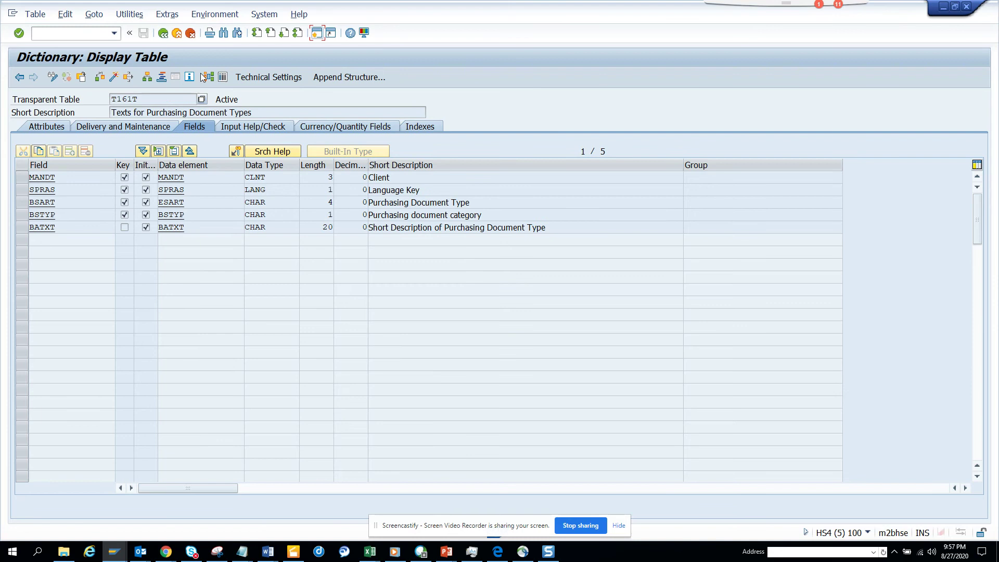
- List T161T's English (SPRAS EN) document type descriptions, then return to the DD08L result
click(208, 76)
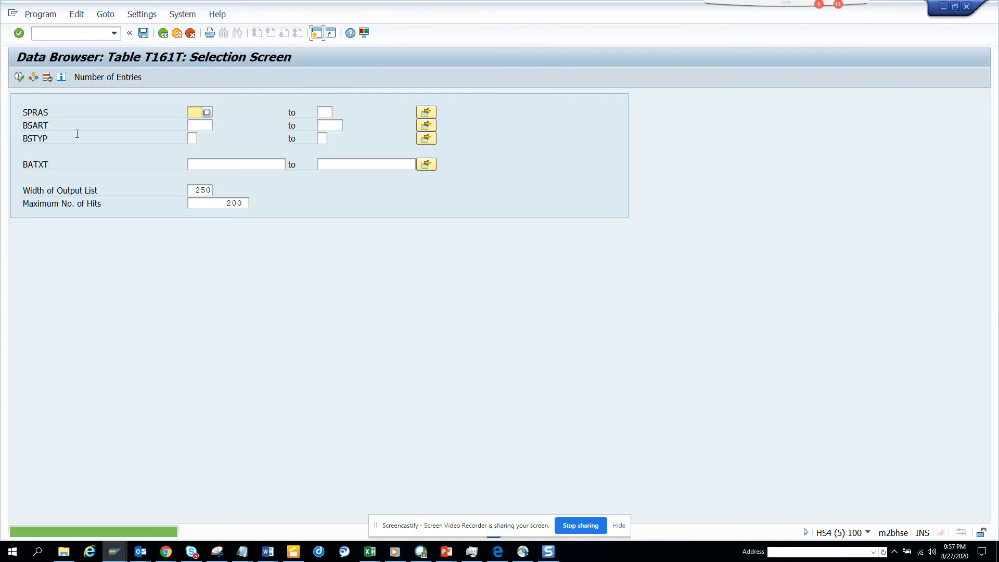
text(en)
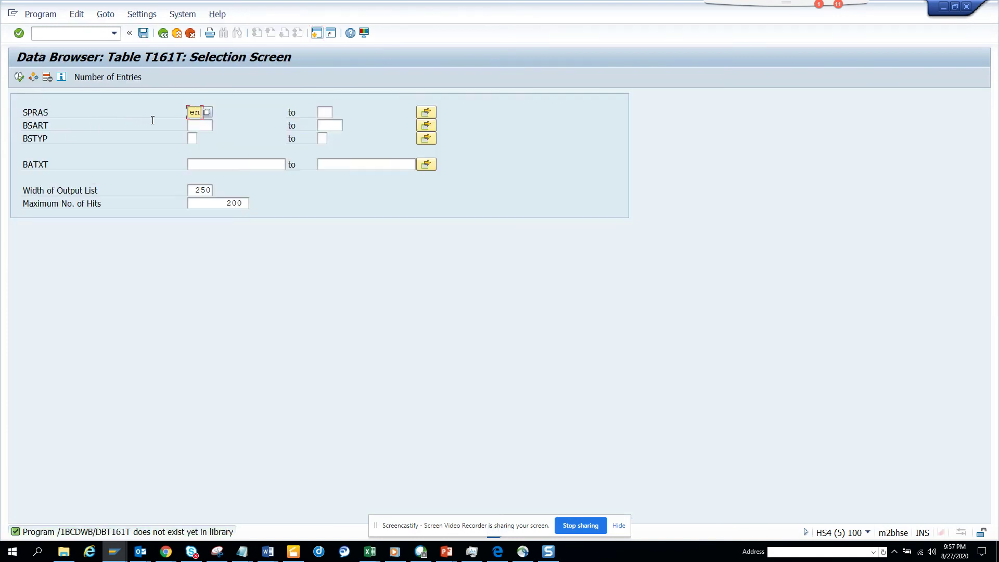
click(19, 77)
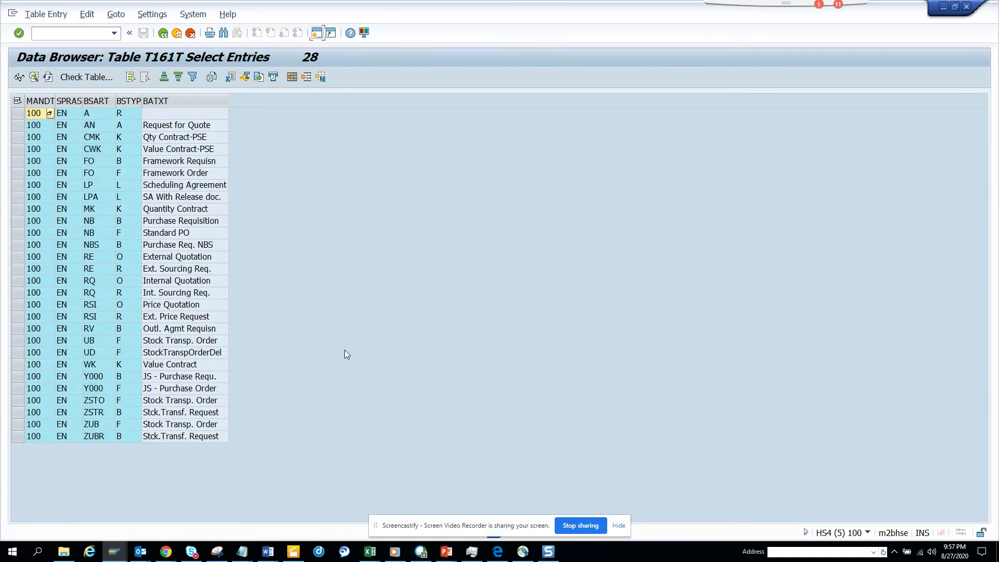
key(alt+Tab)
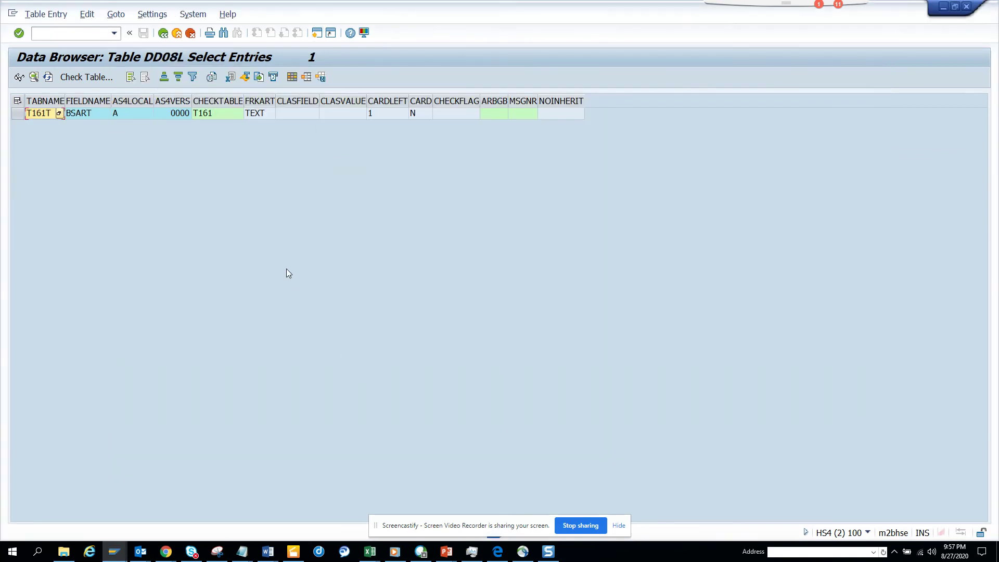